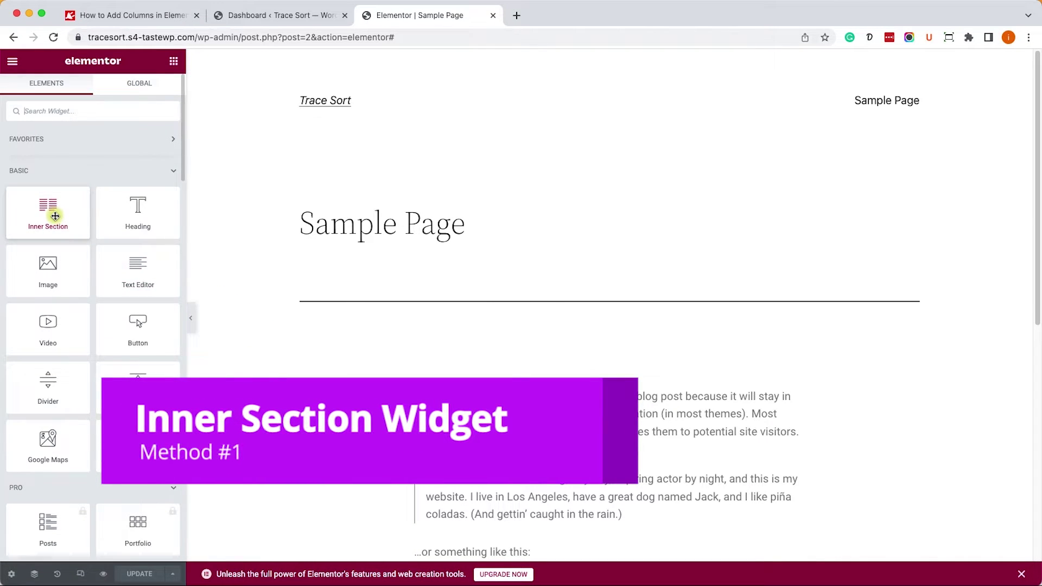
# Try an inner section in the existing column, then delete that trial inner section.
pyautogui.moveTo(55, 216); pyautogui.dragTo(499, 386)
pyautogui.scroll(-1, 499, 383)
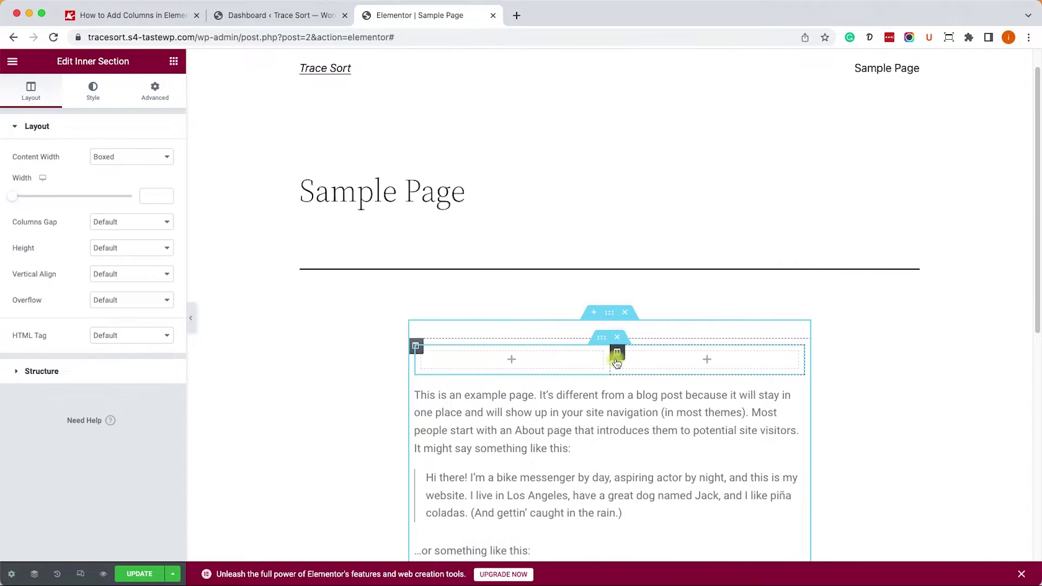
pyautogui.click(171, 62)
pyautogui.moveTo(60, 205); pyautogui.dragTo(651, 366)
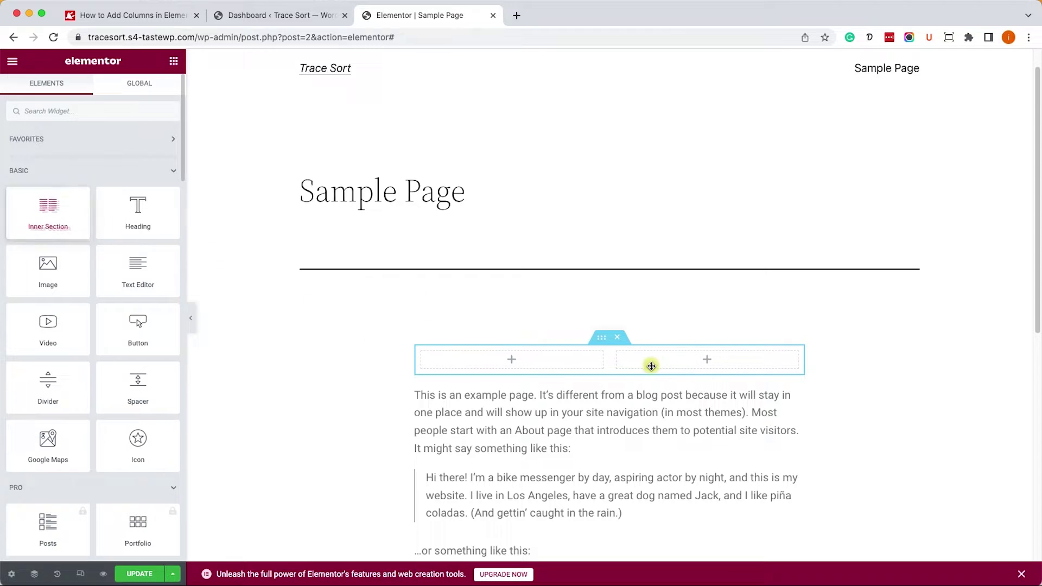
pyautogui.click(618, 341)
pyautogui.scroll(-5, 614, 340)
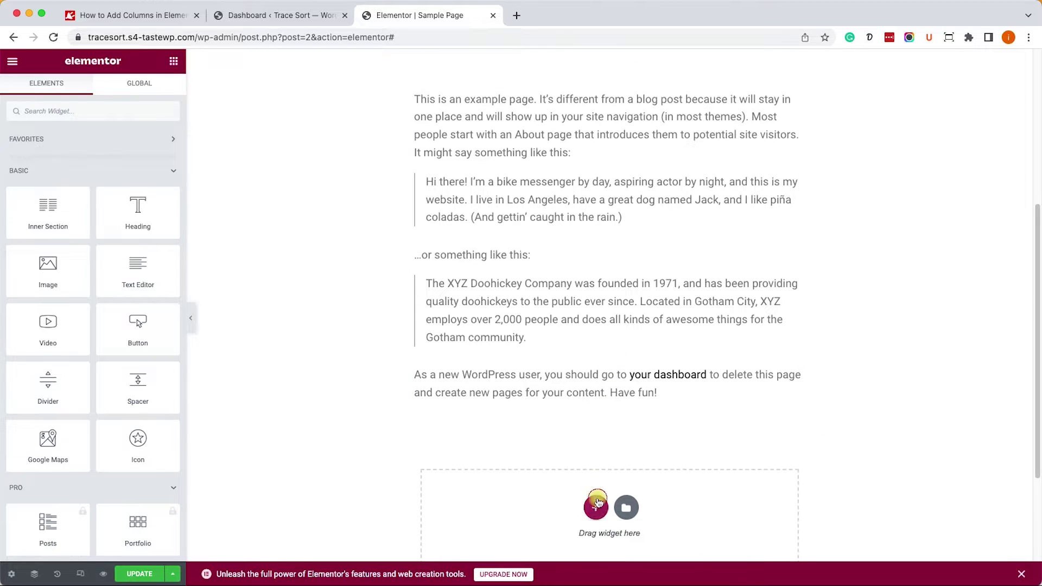
# Add a two-column section at the page bottom with an Inner Section in each column.
pyautogui.click(596, 507)
pyautogui.scroll(-4, 543, 434)
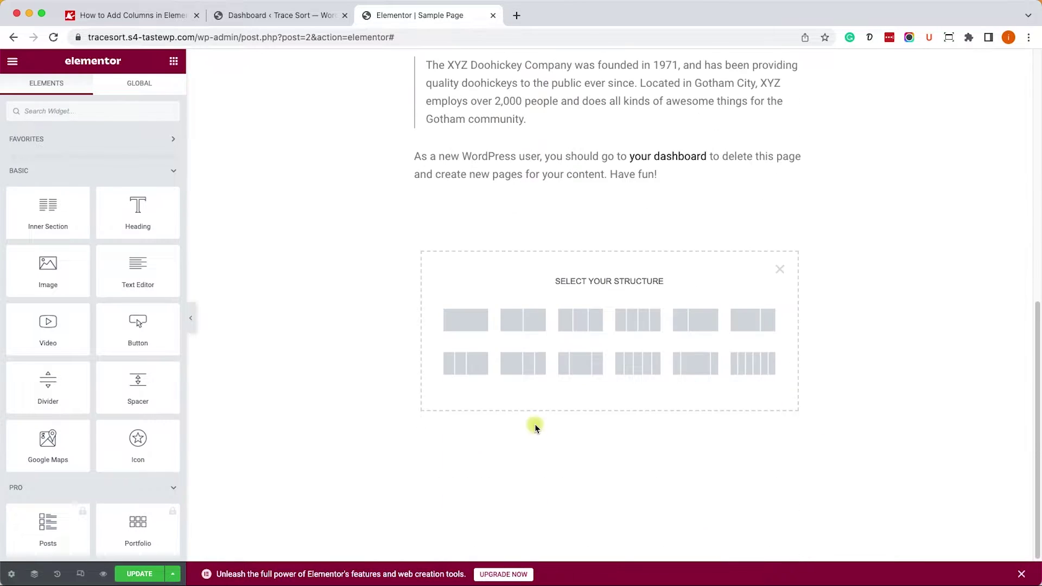
pyautogui.click(520, 324)
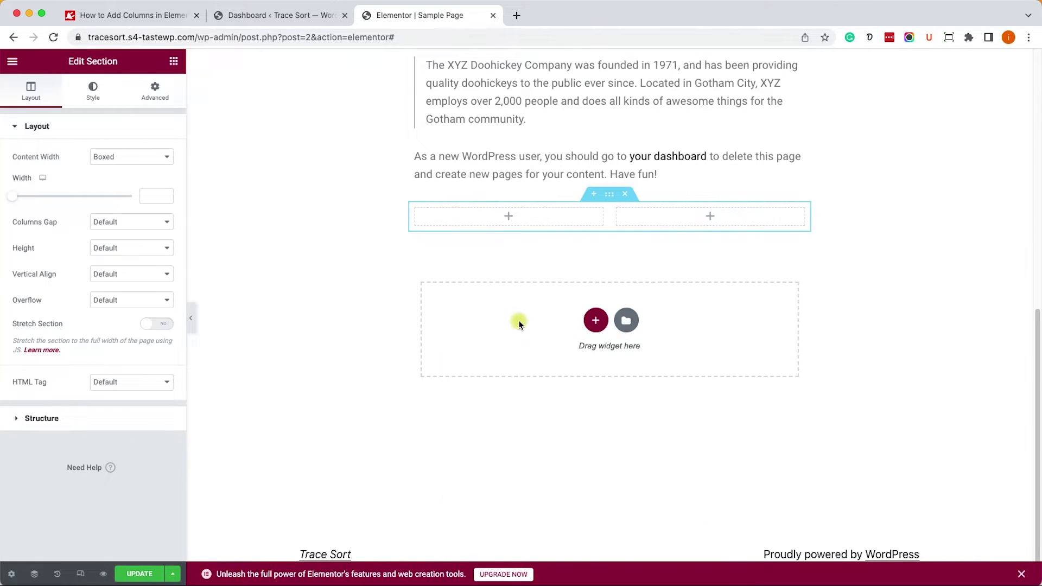
pyautogui.click(174, 60)
pyautogui.moveTo(47, 211); pyautogui.dragTo(488, 217)
pyautogui.click(174, 61)
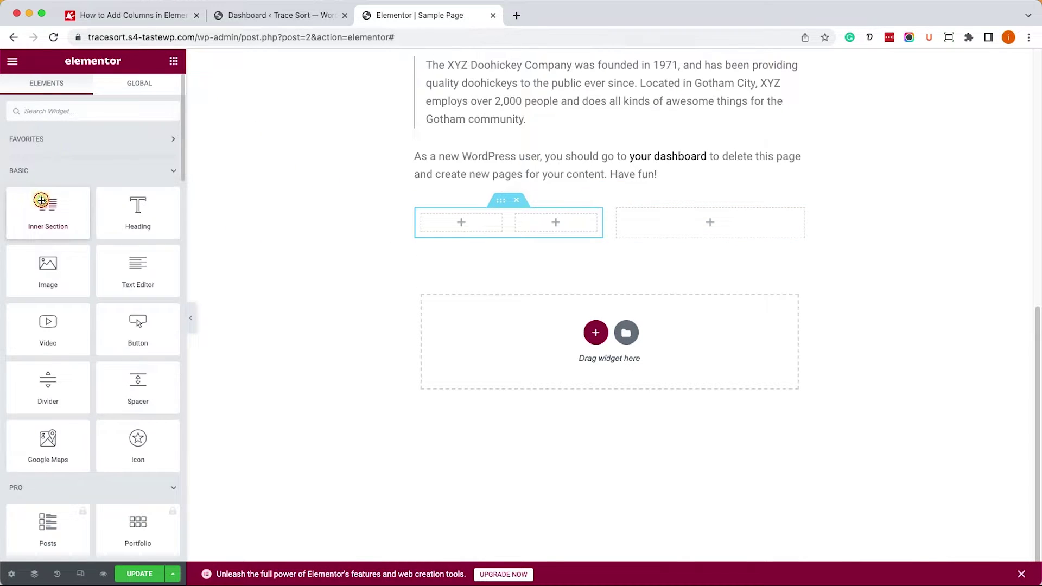
pyautogui.moveTo(46, 206); pyautogui.dragTo(745, 216)
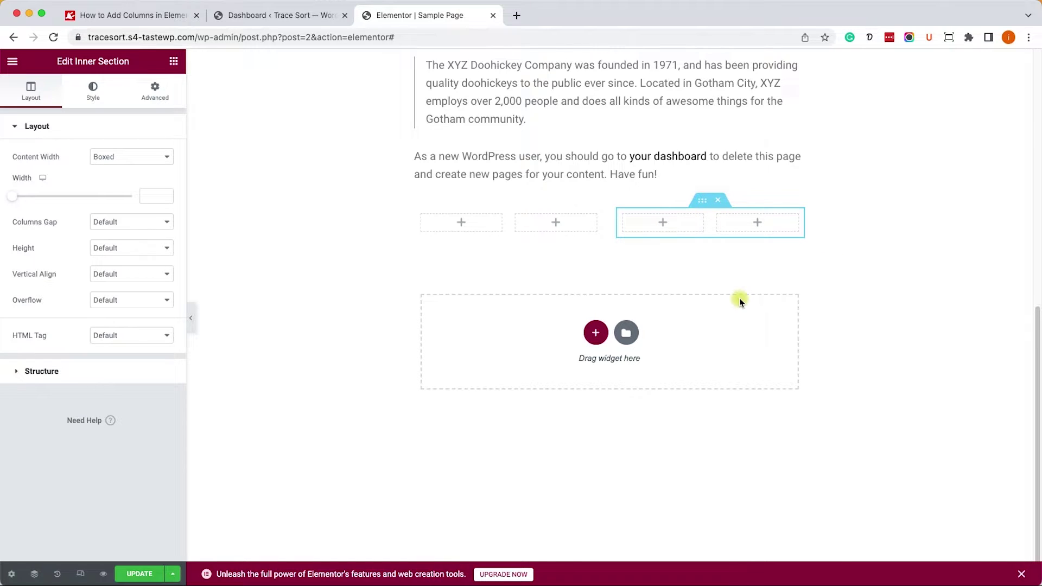
# Drag the right-hand inner section leftward within its column.
pyautogui.scroll(3, 740, 298)
pyautogui.click(719, 289)
pyautogui.moveTo(719, 289); pyautogui.dragTo(629, 285)
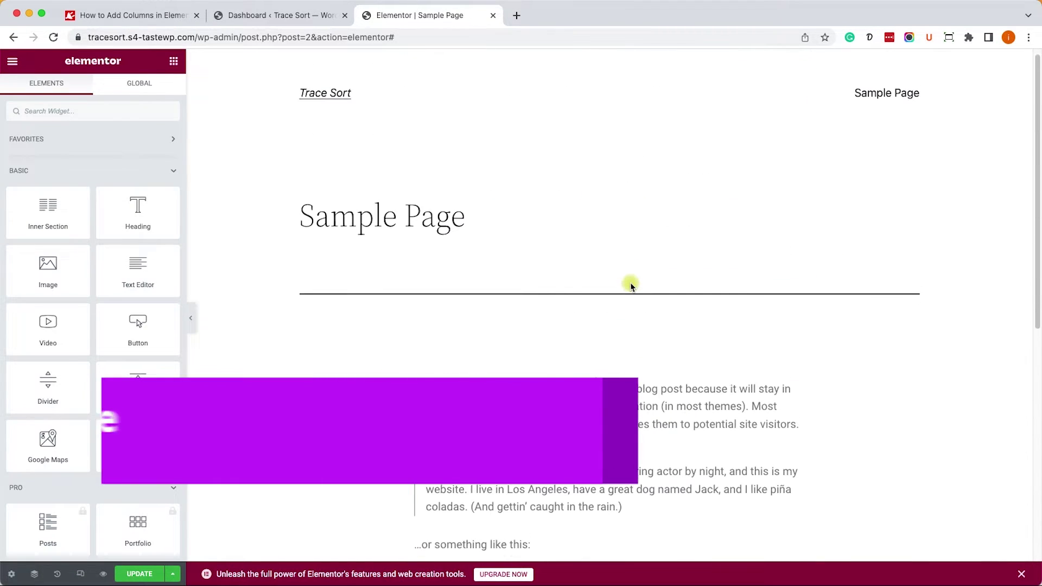
pyautogui.scroll(-4, 632, 286)
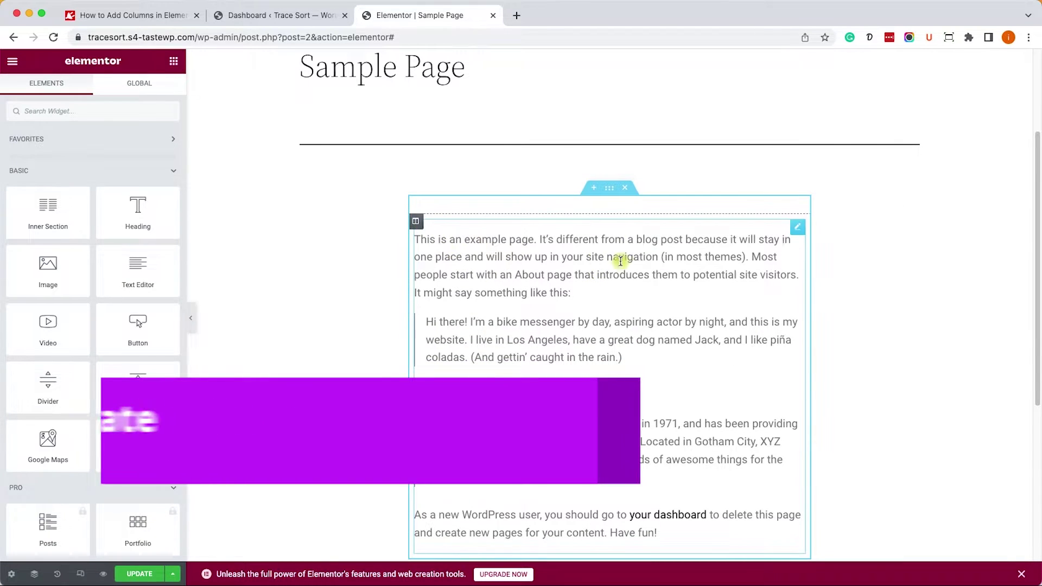
pyautogui.rightClick(416, 222)
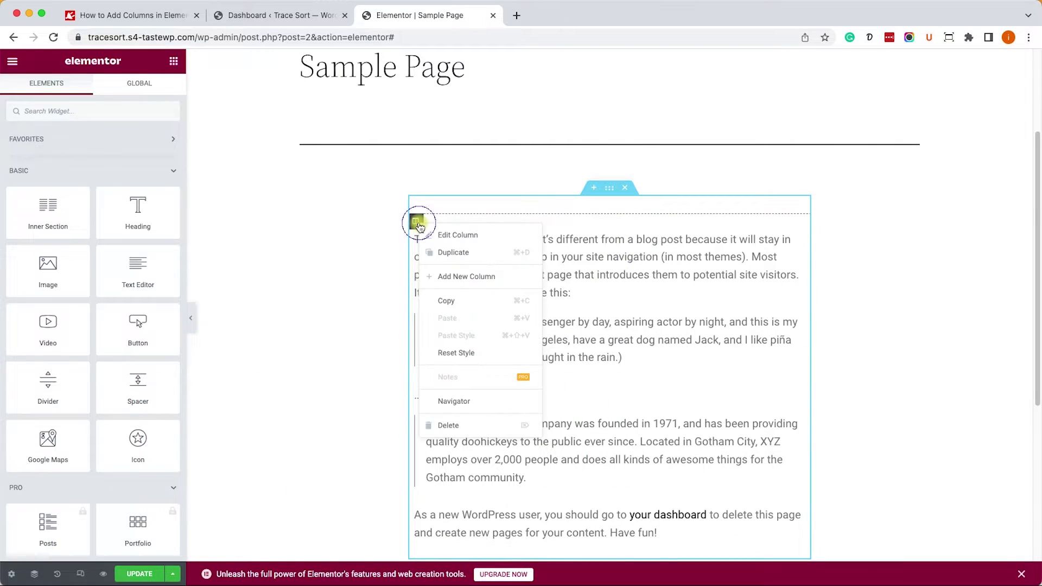
pyautogui.click(459, 251)
pyautogui.scroll(-8, 662, 296)
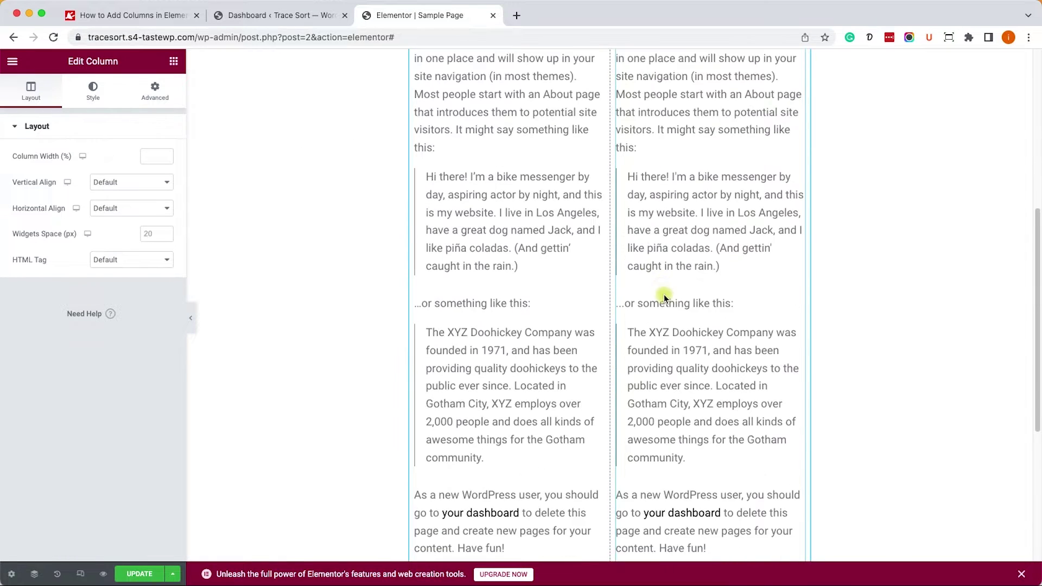
pyautogui.scroll(6, 664, 302)
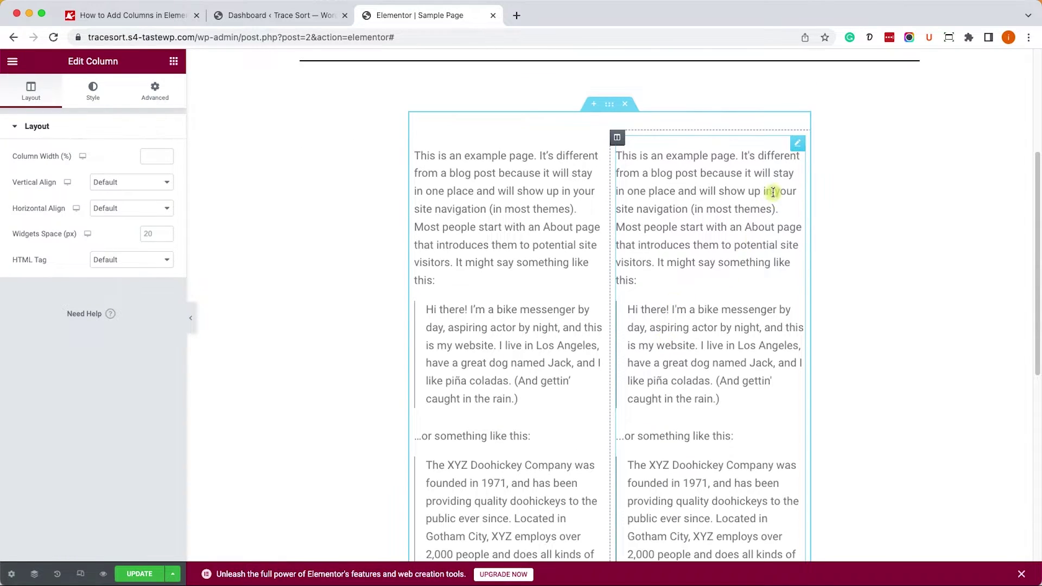
pyautogui.rightClick(798, 144)
pyautogui.click(830, 350)
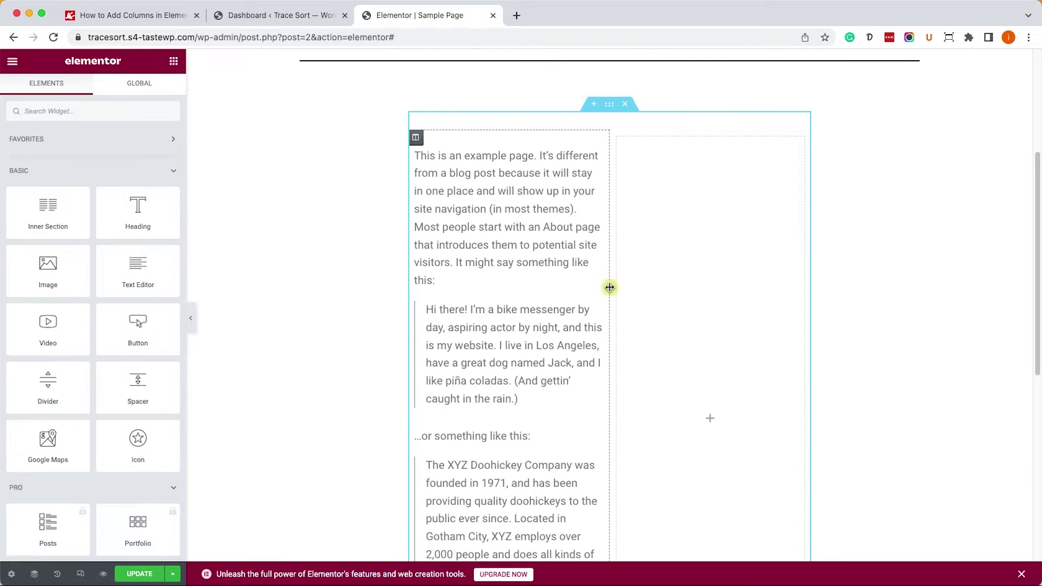
pyautogui.moveTo(610, 287)
pyautogui.mouseDown()
pyautogui.moveTo(649, 288)
pyautogui.moveTo(542, 286)
pyautogui.moveTo(663, 292)
pyautogui.moveTo(558, 286)
pyautogui.moveTo(613, 288)
pyautogui.mouseUp()
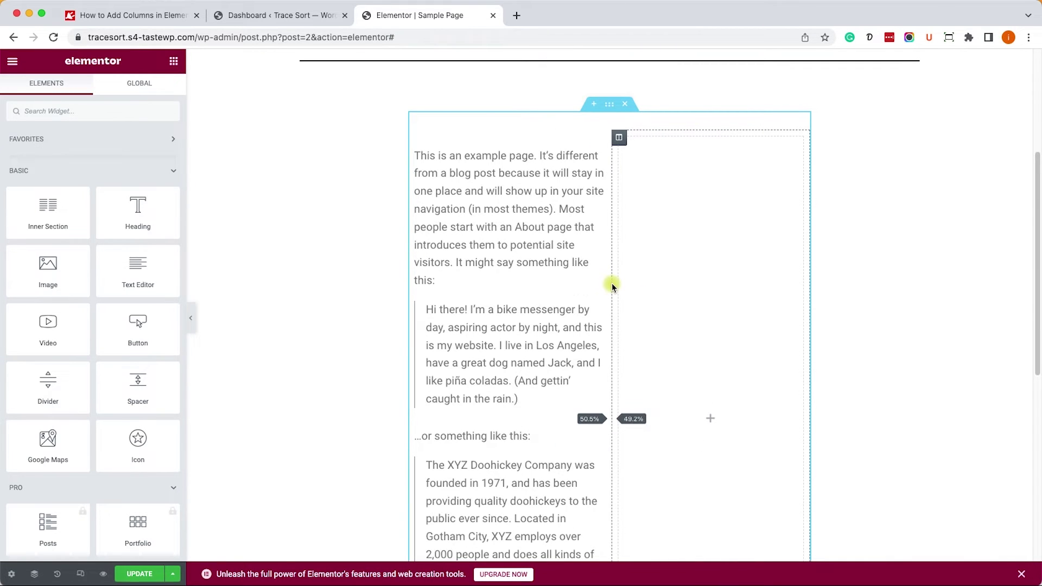
pyautogui.rightClick(621, 138)
pyautogui.click(646, 166)
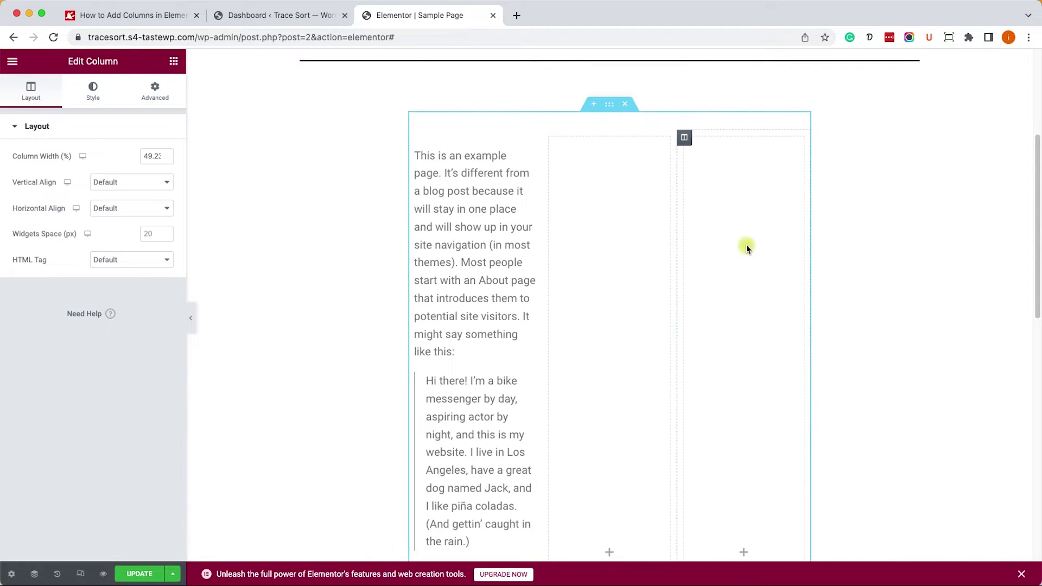
pyautogui.rightClick(684, 138)
pyautogui.click(736, 344)
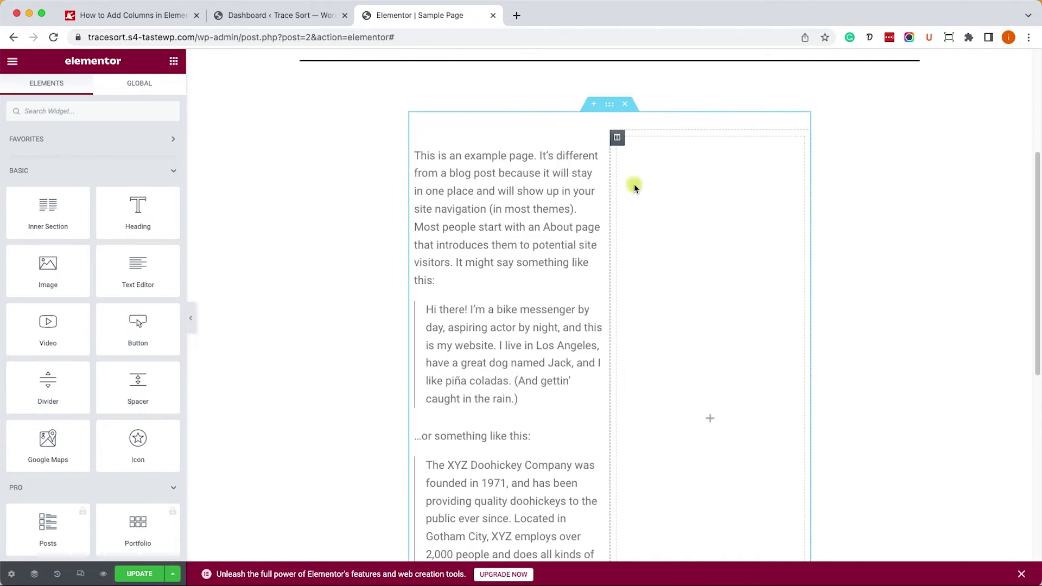
pyautogui.rightClick(617, 139)
pyautogui.click(674, 342)
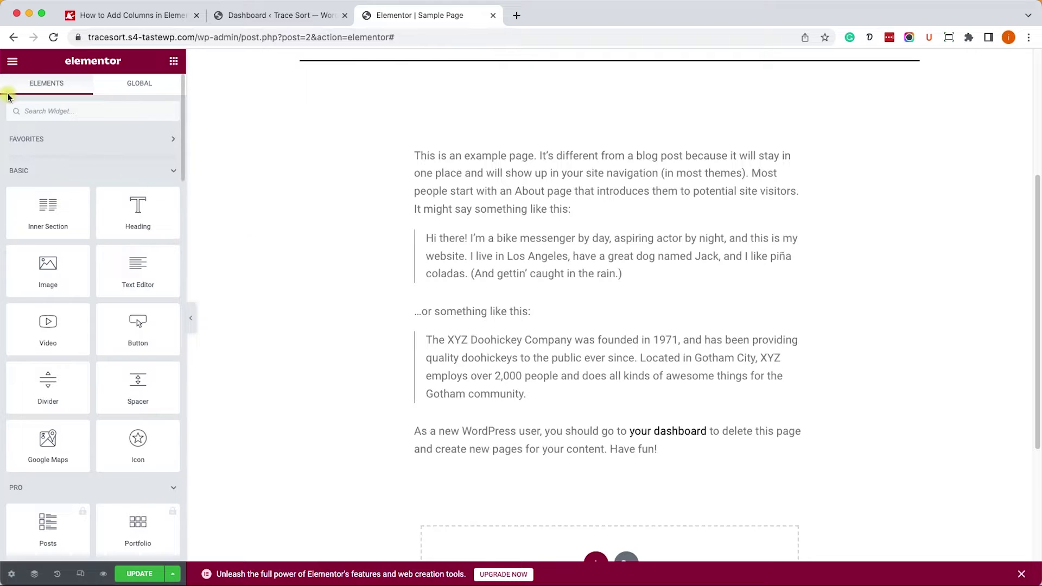
# Check that Editing Handles is on in User Preferences, then duplicate the text column.
pyautogui.click(13, 65)
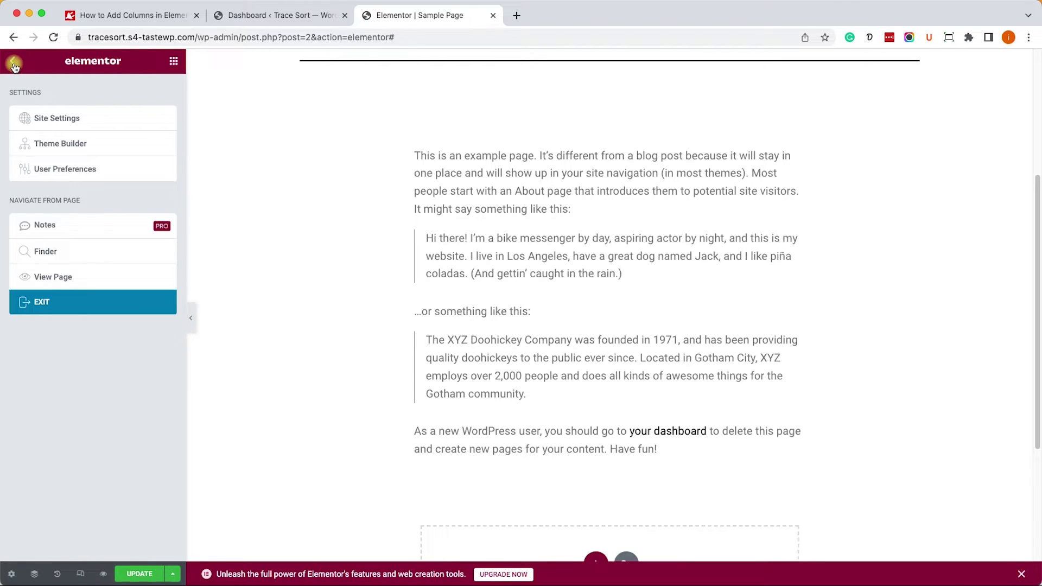
pyautogui.click(69, 173)
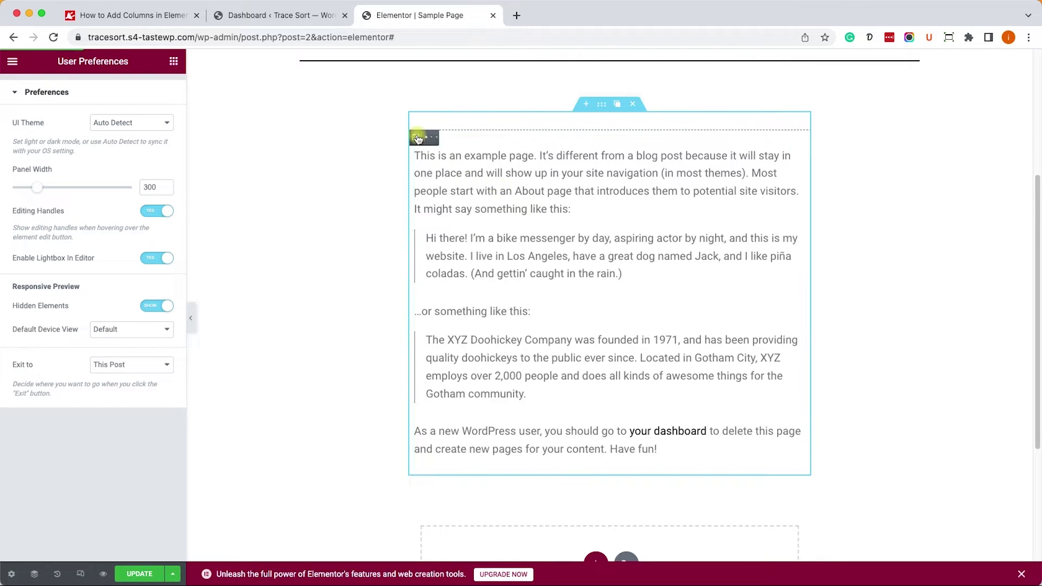
pyautogui.click(433, 139)
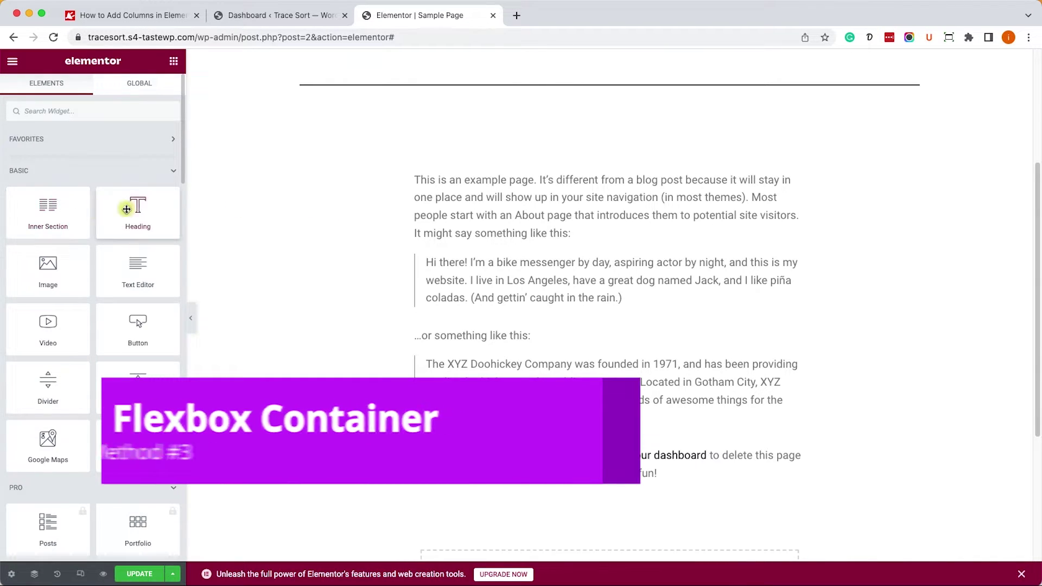
# Open Elementor's Settings in the WordPress dashboard and show the Experiments tab.
pyautogui.click(289, 19)
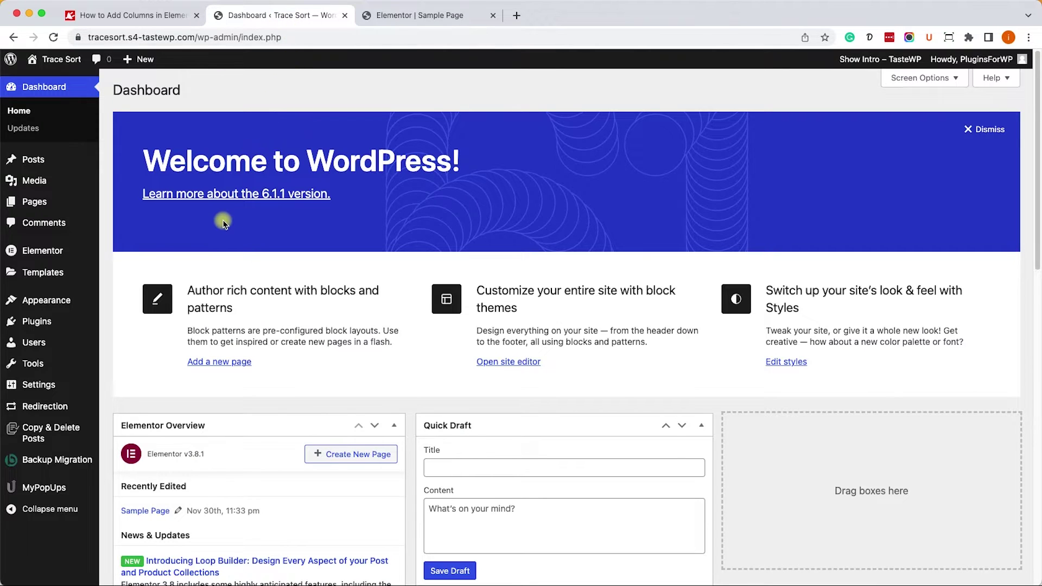
pyautogui.click(58, 256)
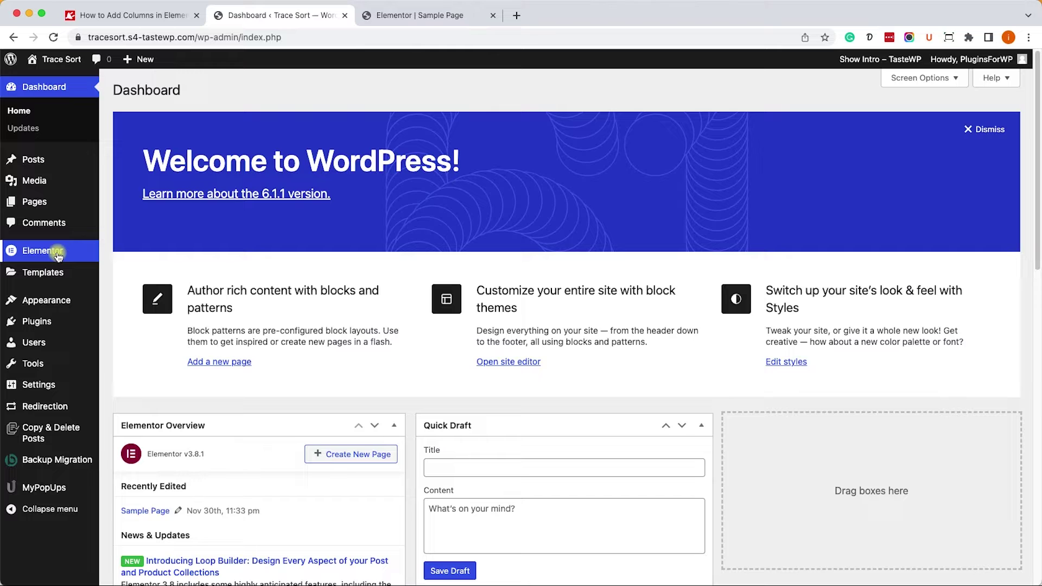
pyautogui.moveTo(59, 256)
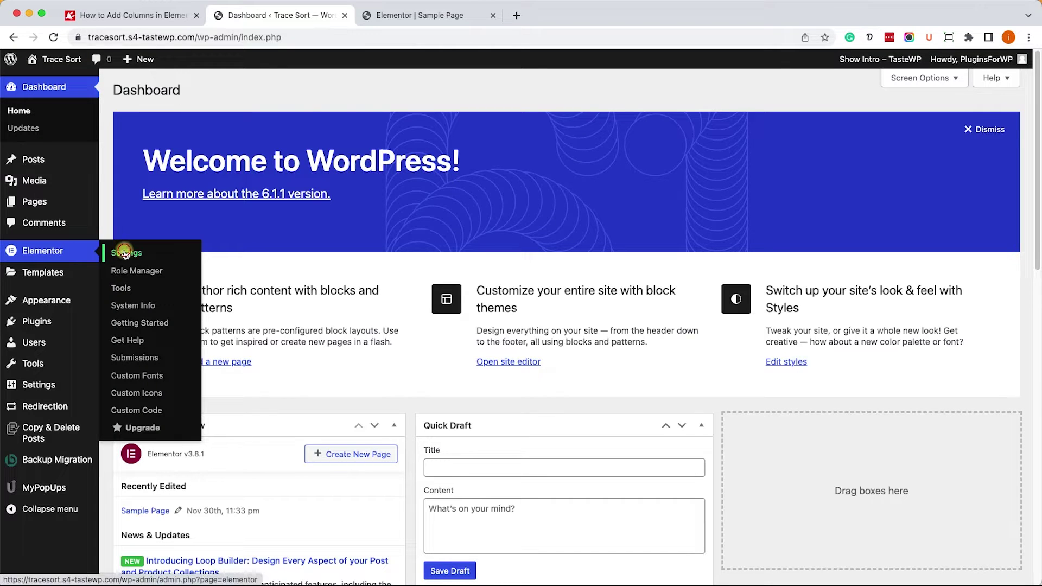
pyautogui.click(122, 251)
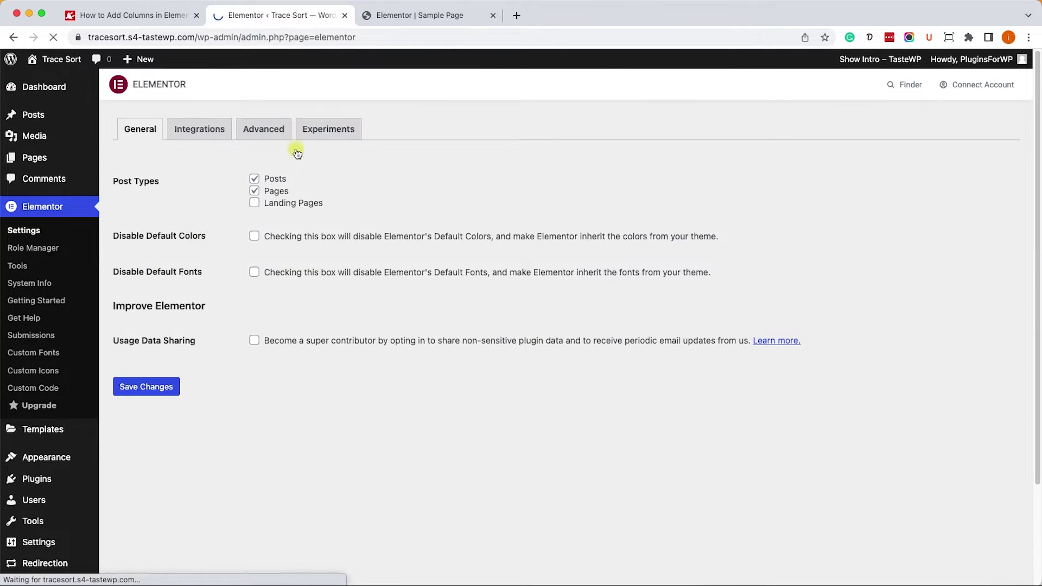
pyautogui.click(325, 129)
# Set the Flexbox Container experiment to Active and save the changes.
pyautogui.scroll(-5, 270, 289)
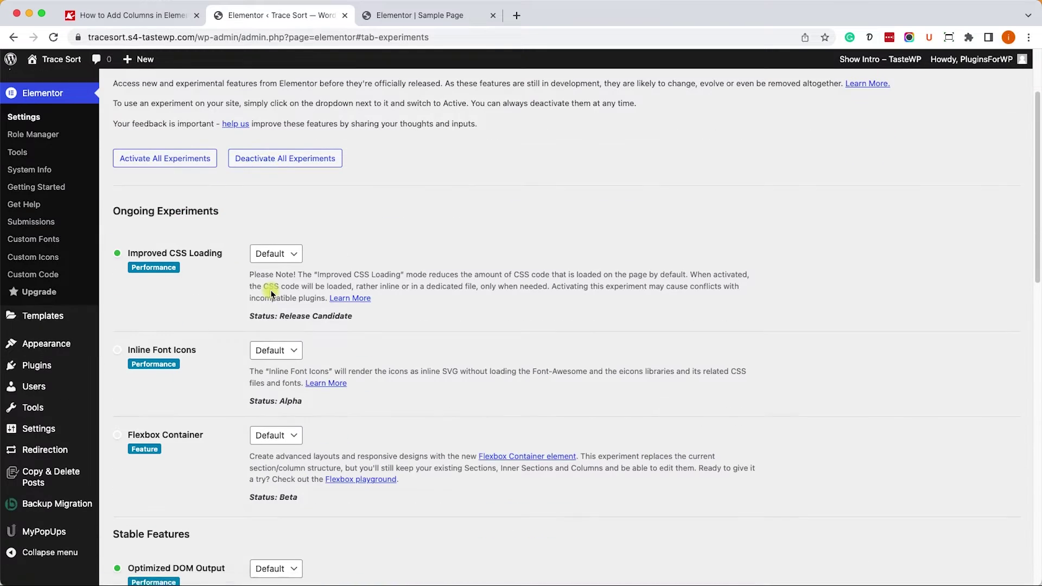
pyautogui.click(277, 411)
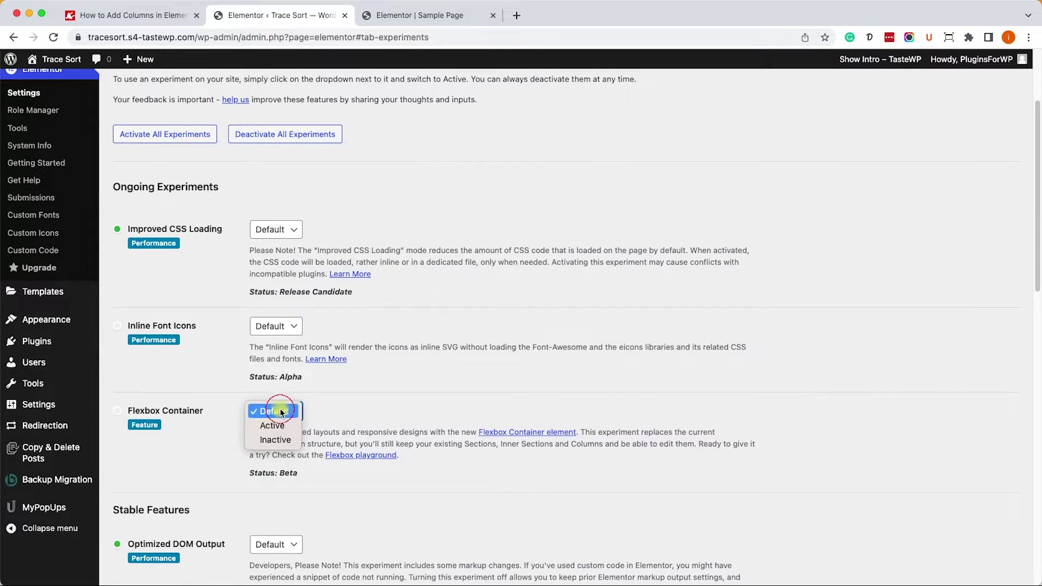
pyautogui.click(286, 427)
pyautogui.scroll(-15, 311, 393)
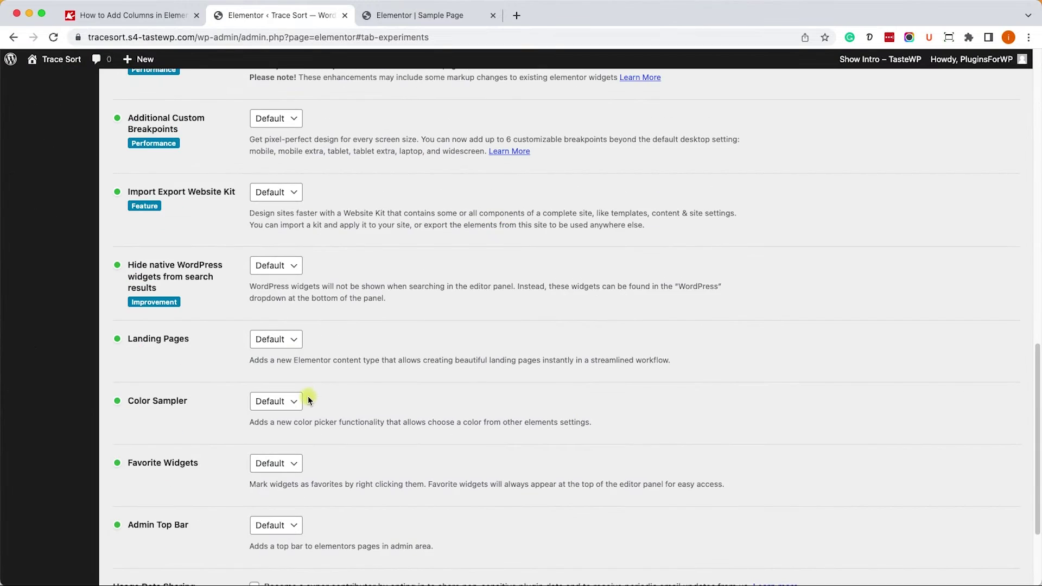
pyautogui.click(164, 497)
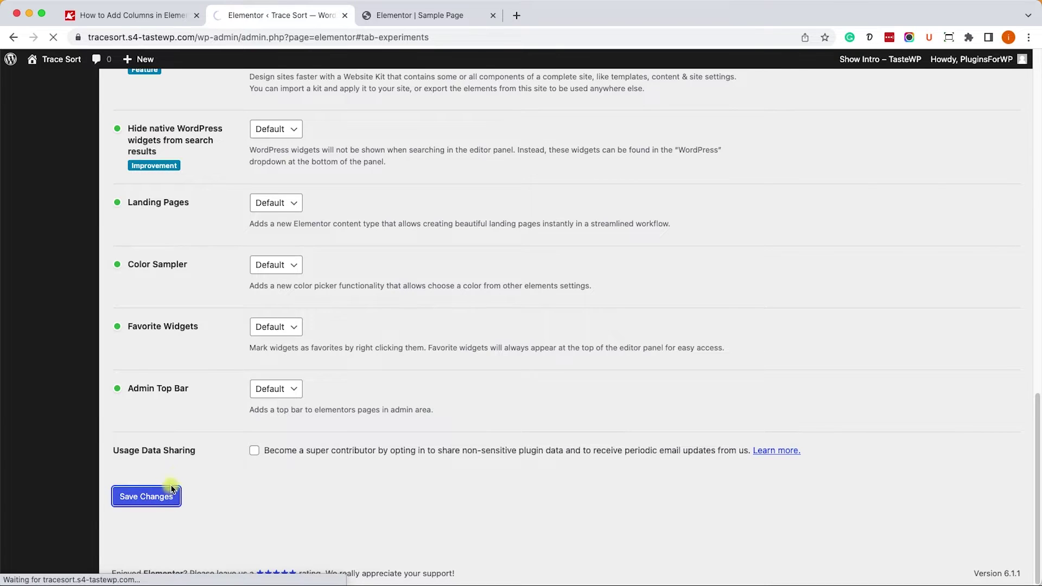
# Update Sample Page, reload the editor, and drop an empty Container above the body text.
pyautogui.click(383, 17)
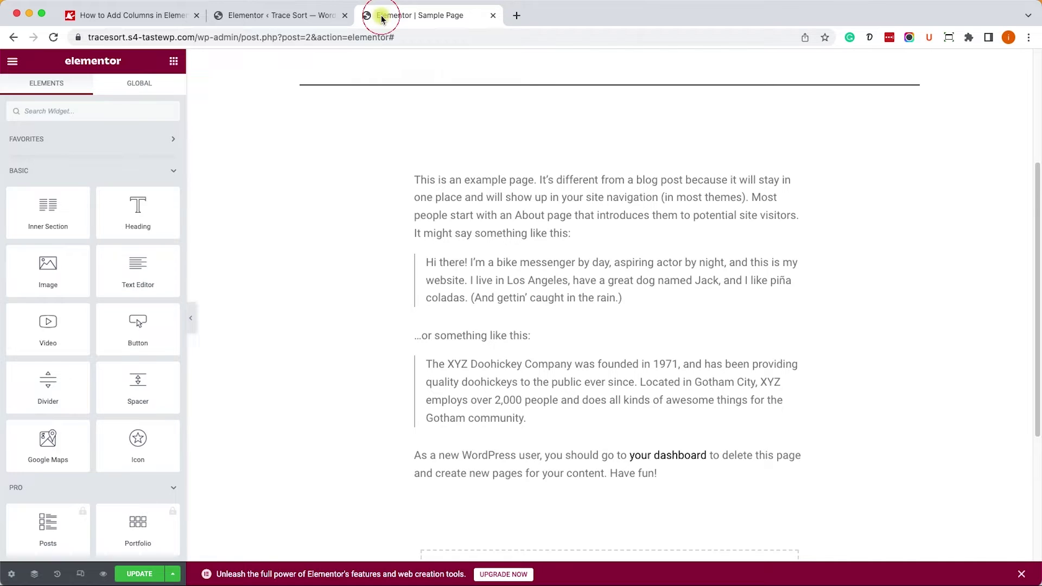
pyautogui.click(140, 574)
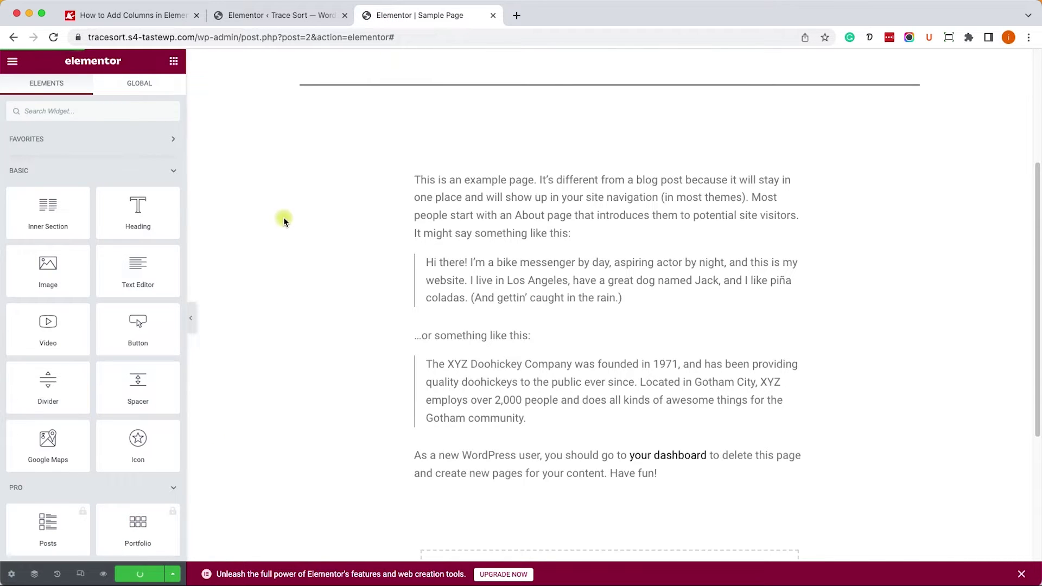
pyautogui.click(54, 37)
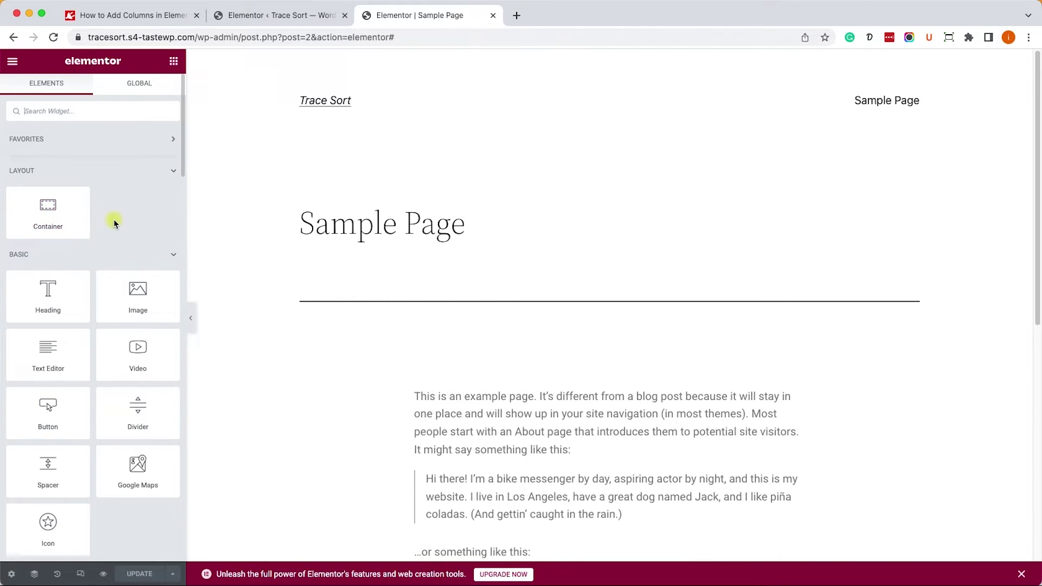
pyautogui.moveTo(50, 211); pyautogui.dragTo(562, 378)
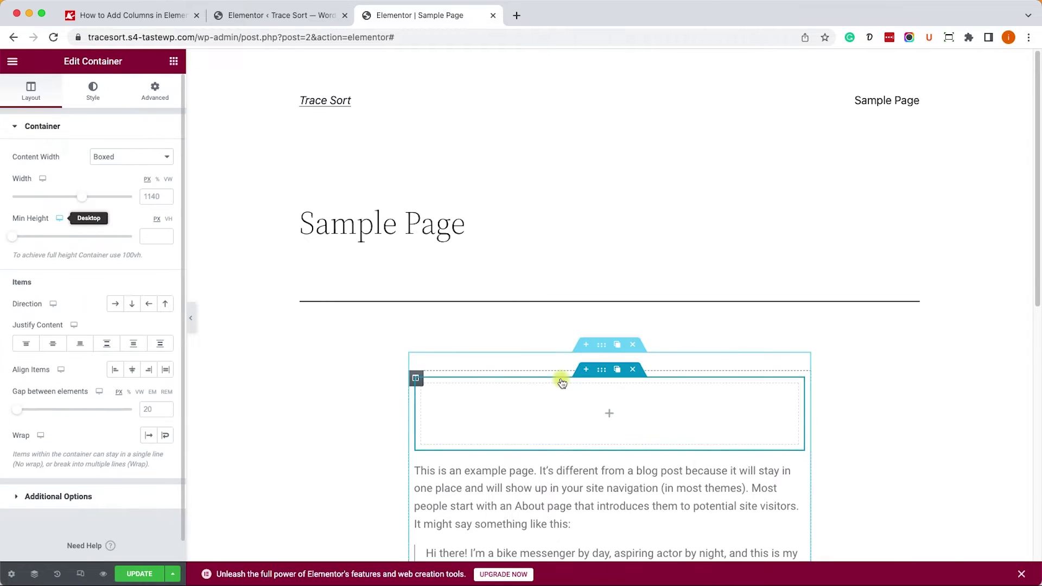
pyautogui.scroll(-3, 560, 378)
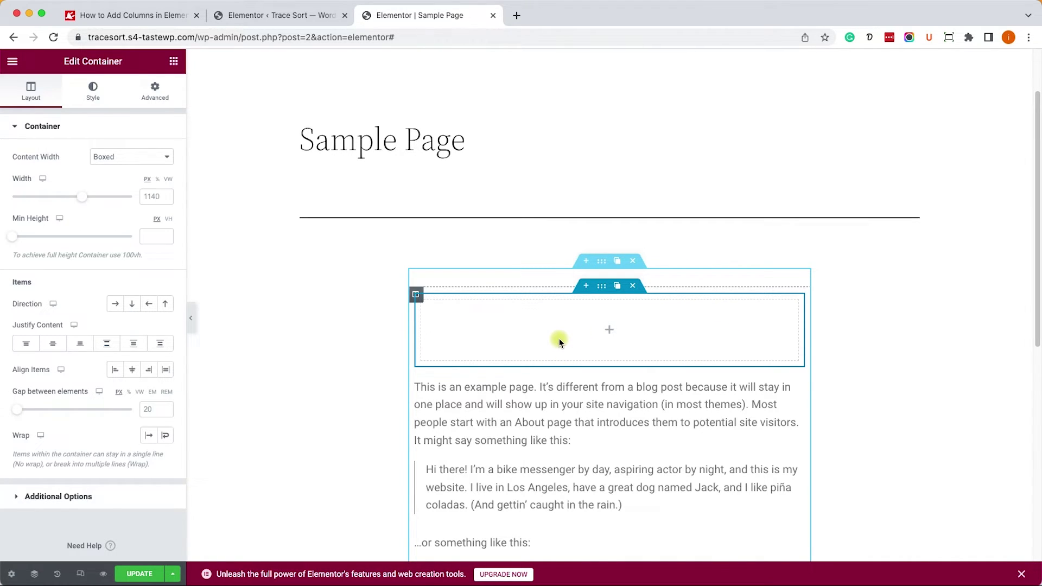
# Put a Heading and an Image in the container and set its Direction to Row - horizontal.
pyautogui.click(171, 62)
pyautogui.moveTo(51, 296); pyautogui.dragTo(525, 322)
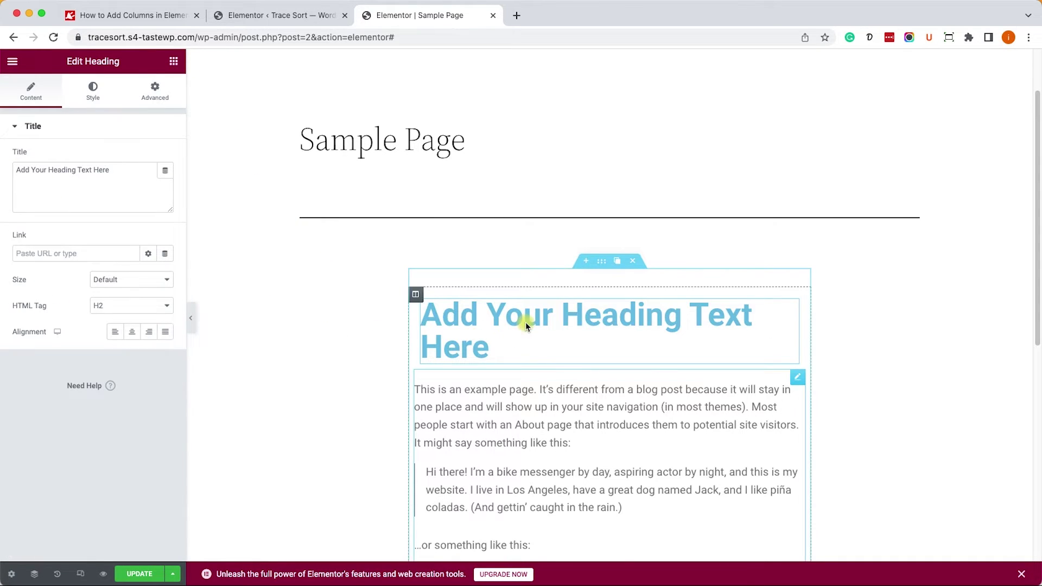
pyautogui.click(172, 63)
pyautogui.moveTo(137, 290); pyautogui.dragTo(524, 345)
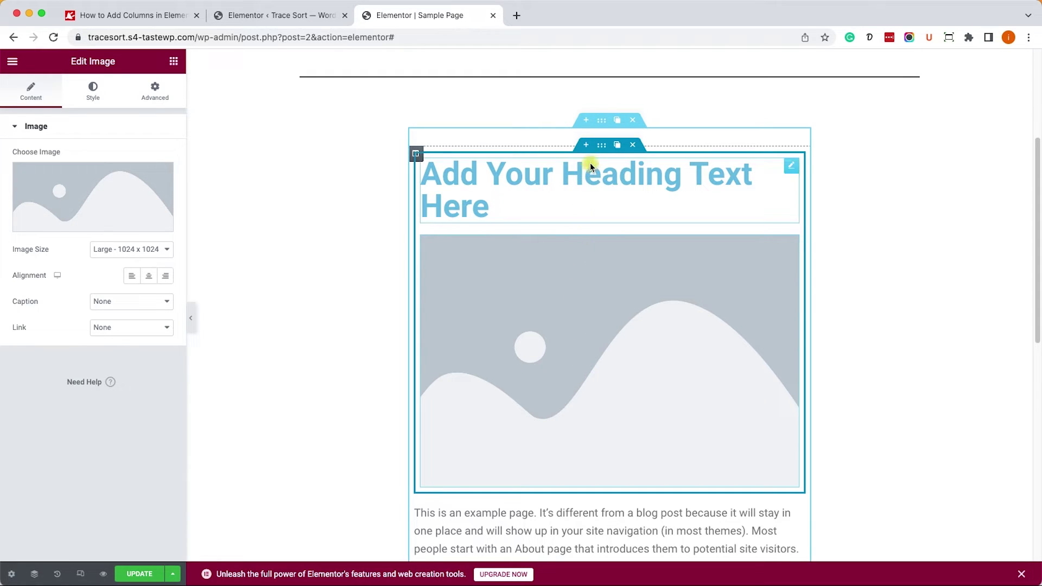
pyautogui.click(602, 147)
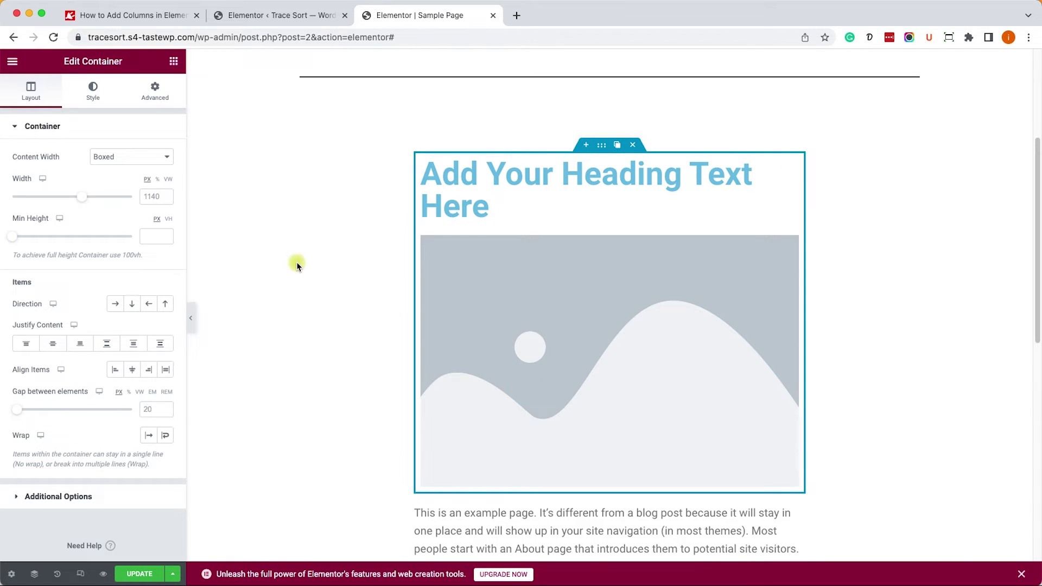
pyautogui.click(112, 305)
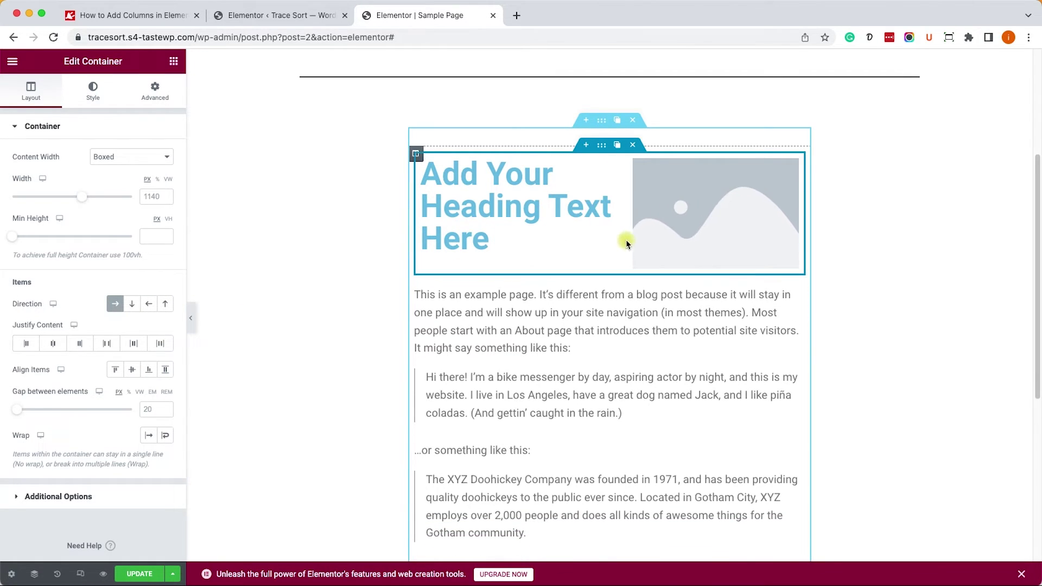
# Add a star Icon widget to the row and resize the heading, image and icon widths.
pyautogui.click(174, 62)
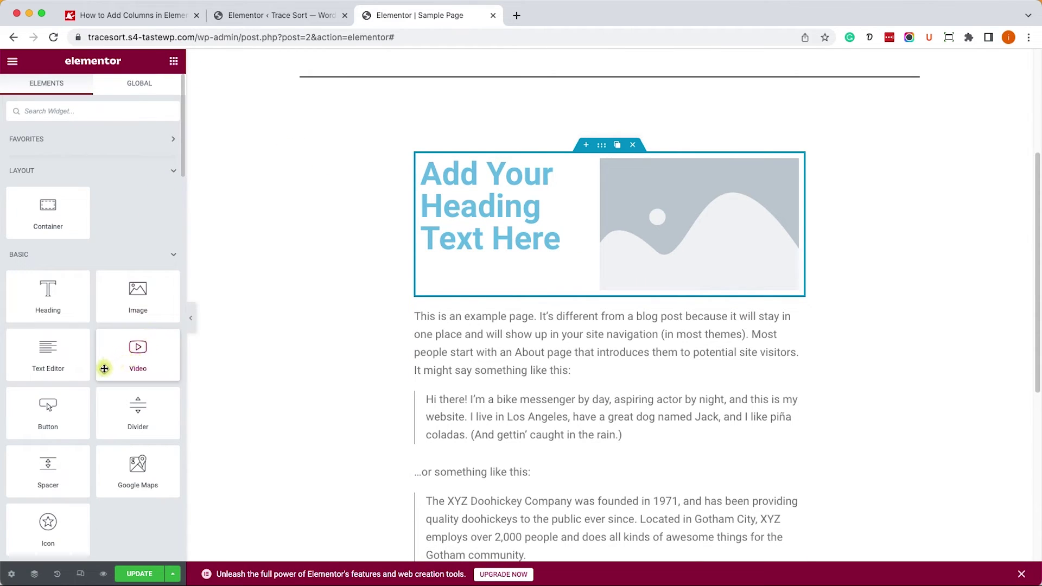
pyautogui.moveTo(49, 524); pyautogui.dragTo(758, 213)
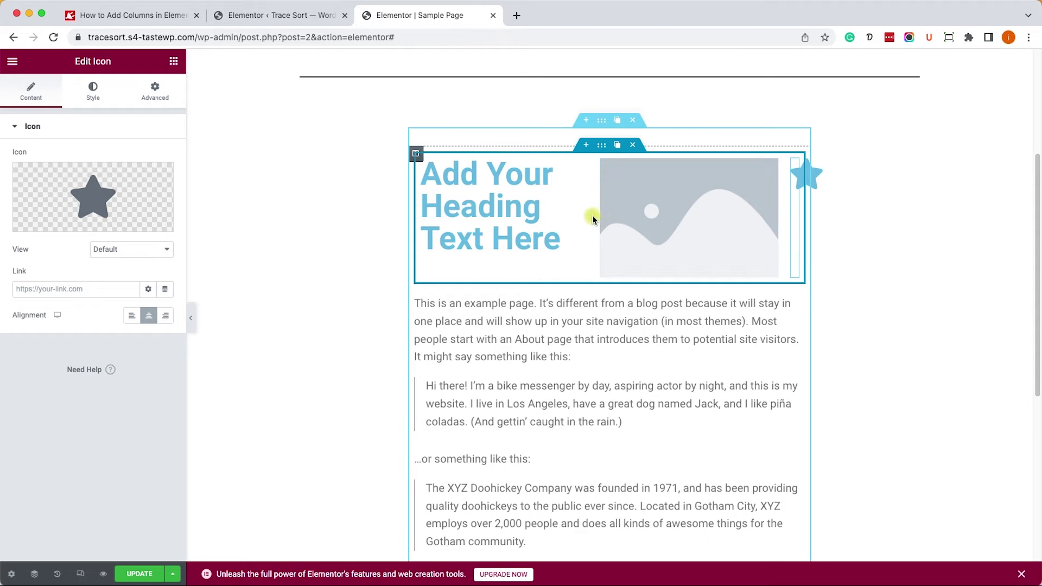
pyautogui.moveTo(589, 216); pyautogui.dragTo(537, 216)
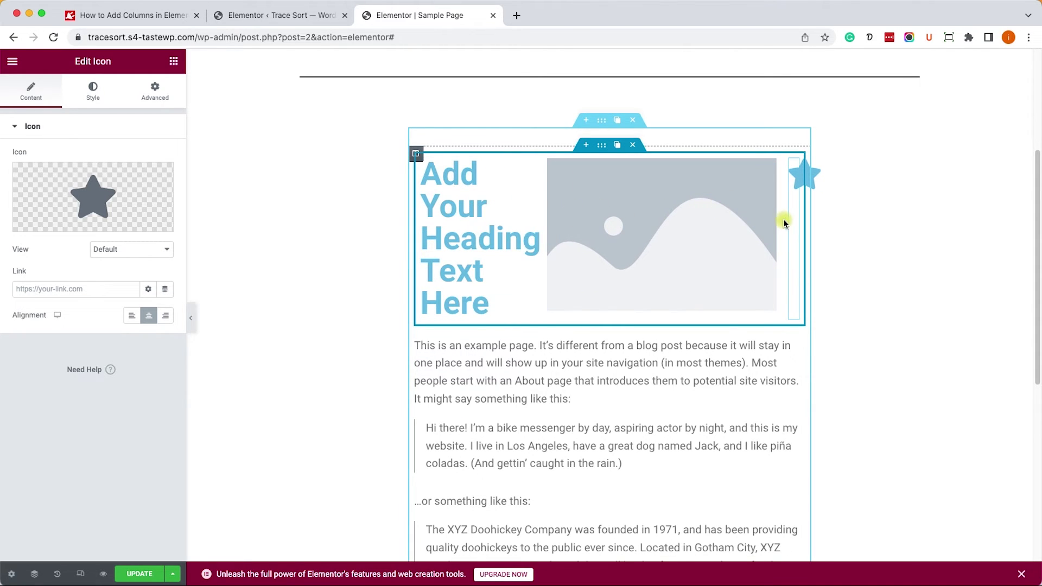
pyautogui.moveTo(784, 223); pyautogui.dragTo(807, 226)
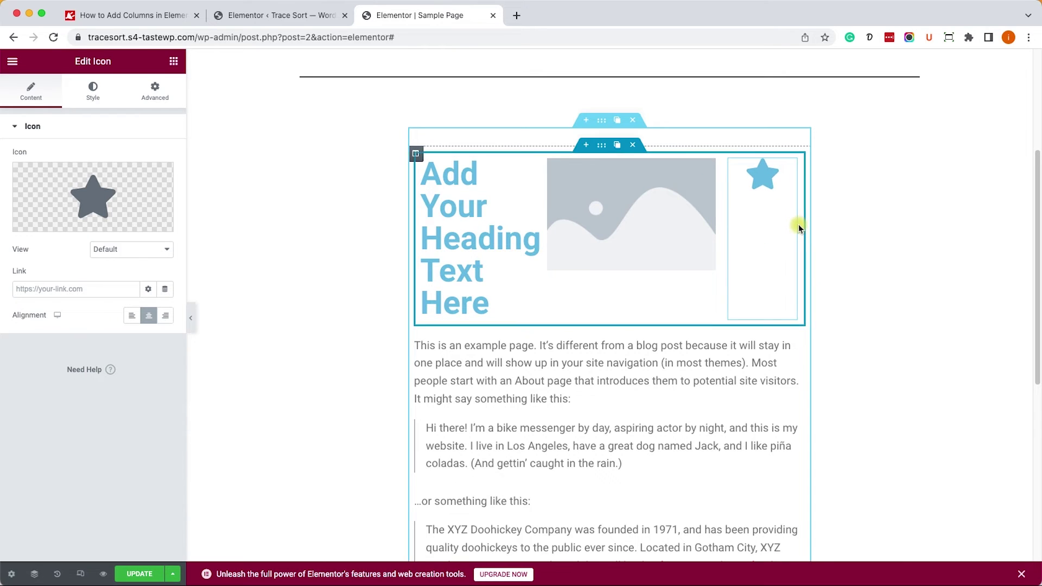
pyautogui.moveTo(788, 164); pyautogui.dragTo(726, 170)
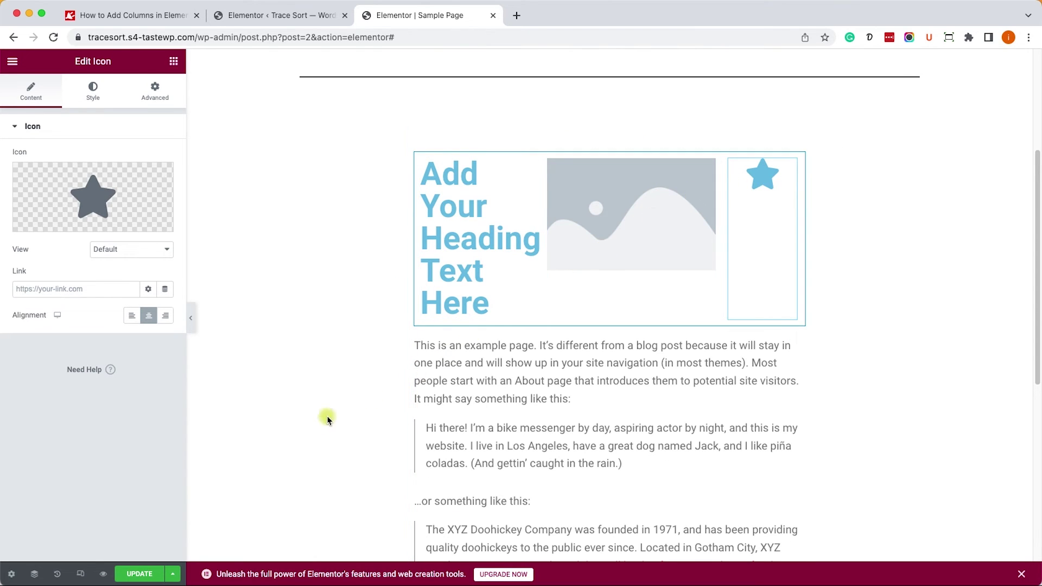
# In the Navigator, move the Icon above the Image so it sits between heading and image.
pyautogui.click(34, 574)
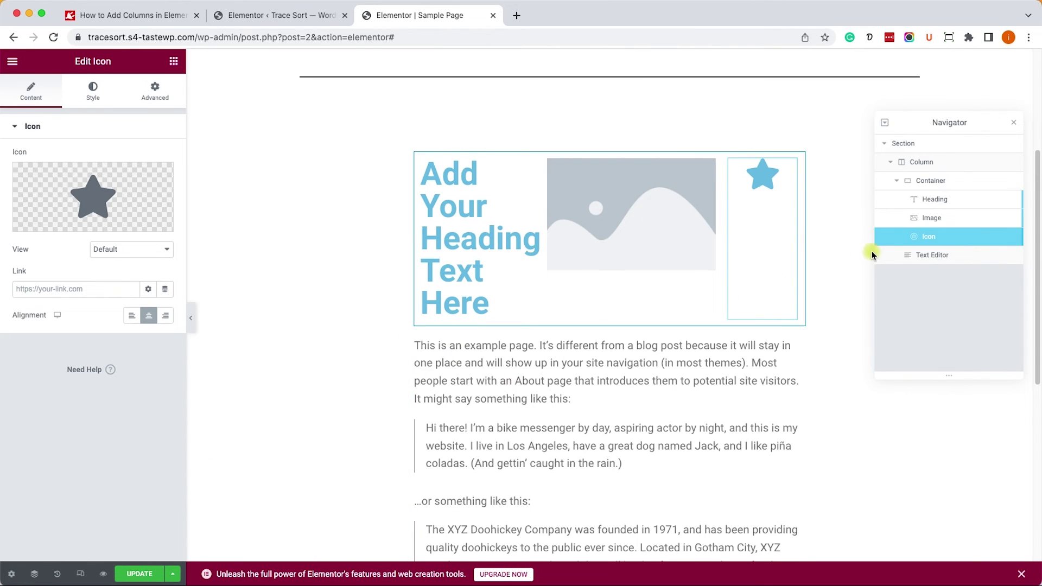
pyautogui.moveTo(931, 240); pyautogui.dragTo(935, 217)
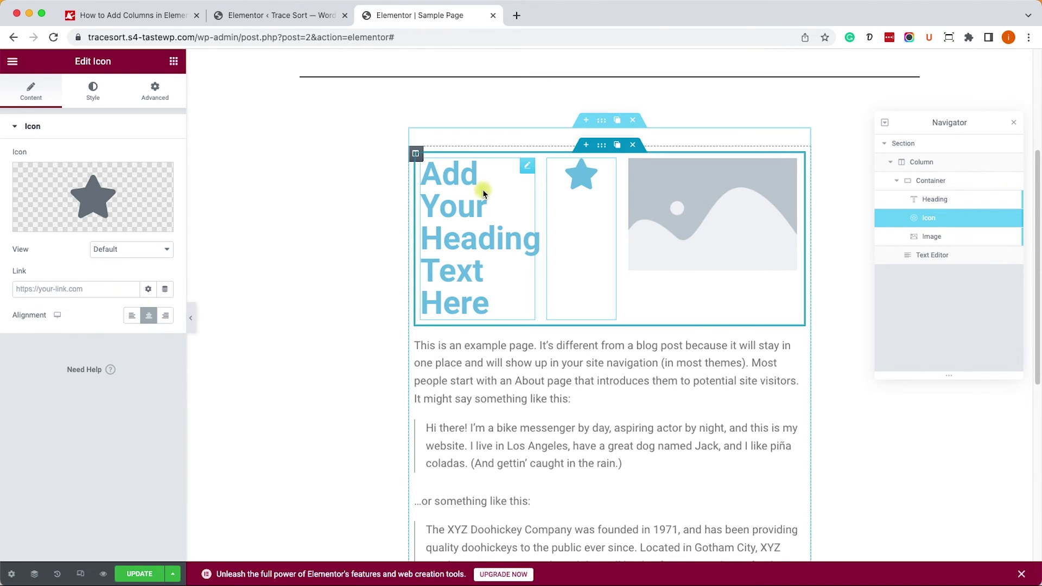